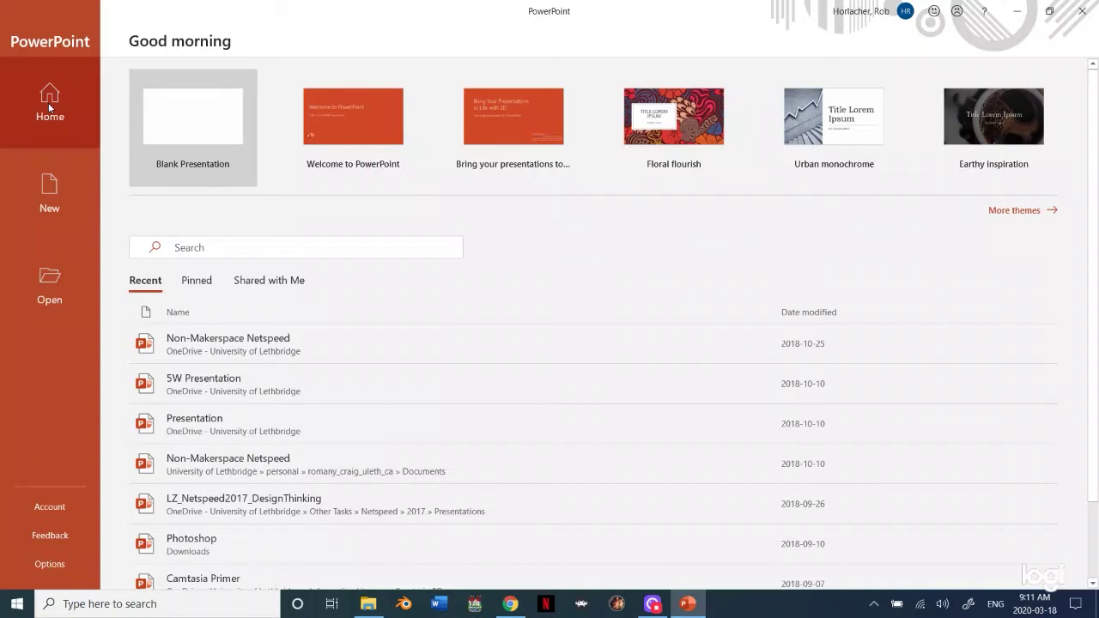
- Create a new presentation from the "Bring your presentations to life with 3D" template
left_click(55, 185)
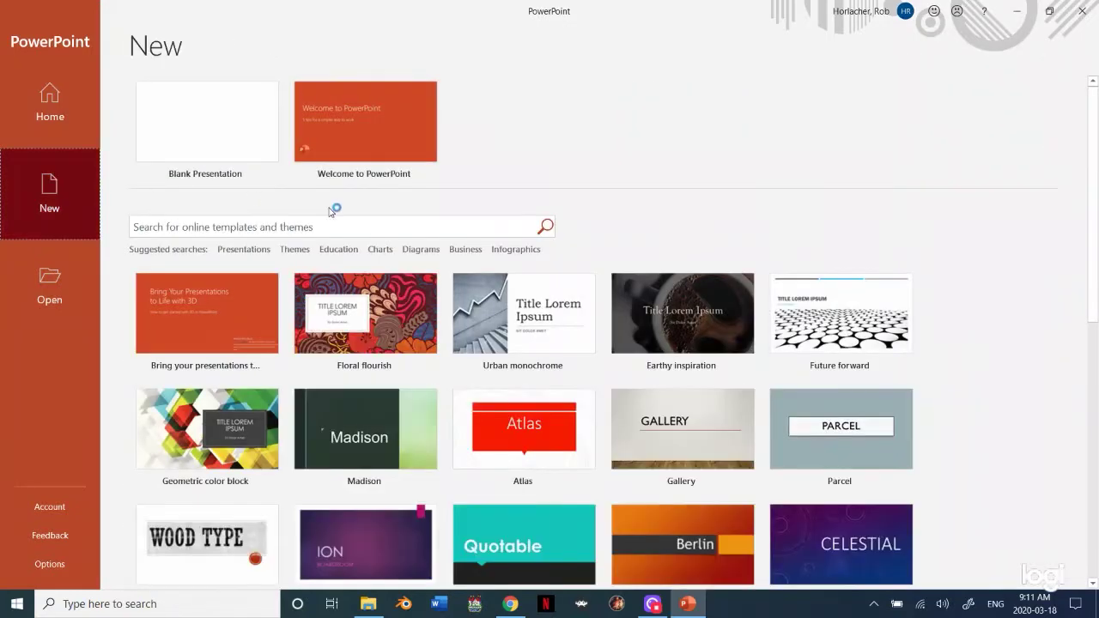
left_click(225, 321)
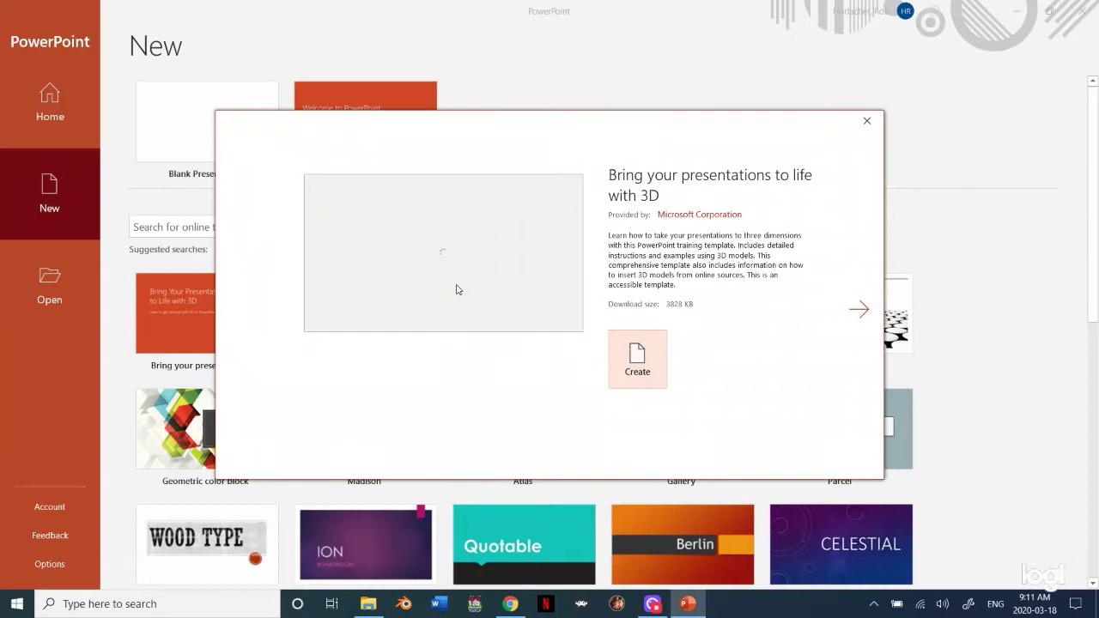
left_click(638, 359)
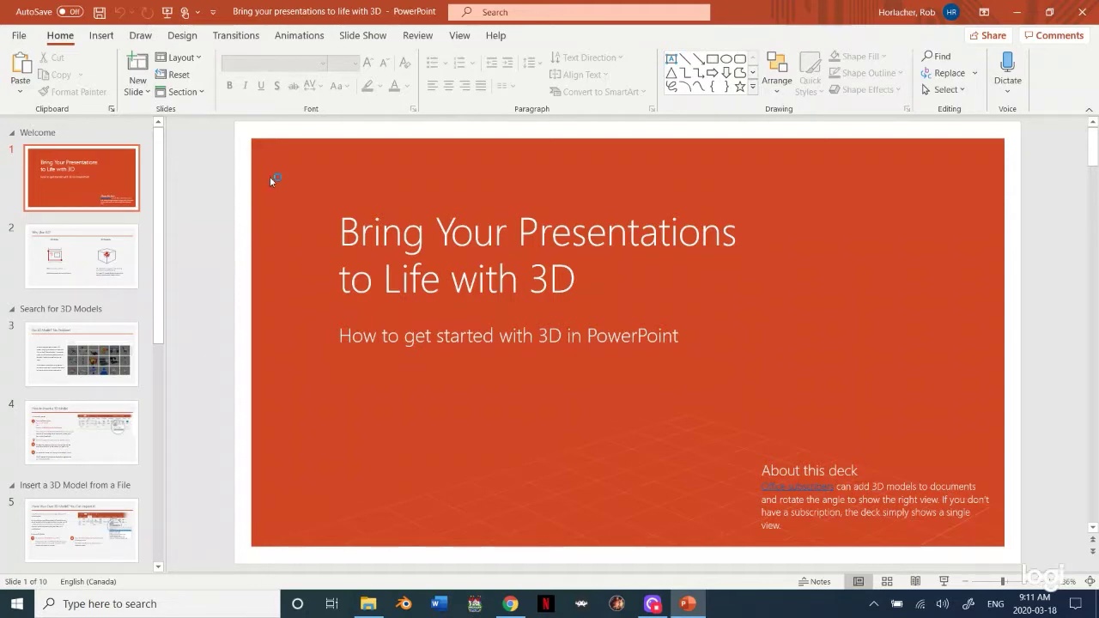
- Look through slides 2 to 4 of the deck and return to the title slide
left_click(94, 251)
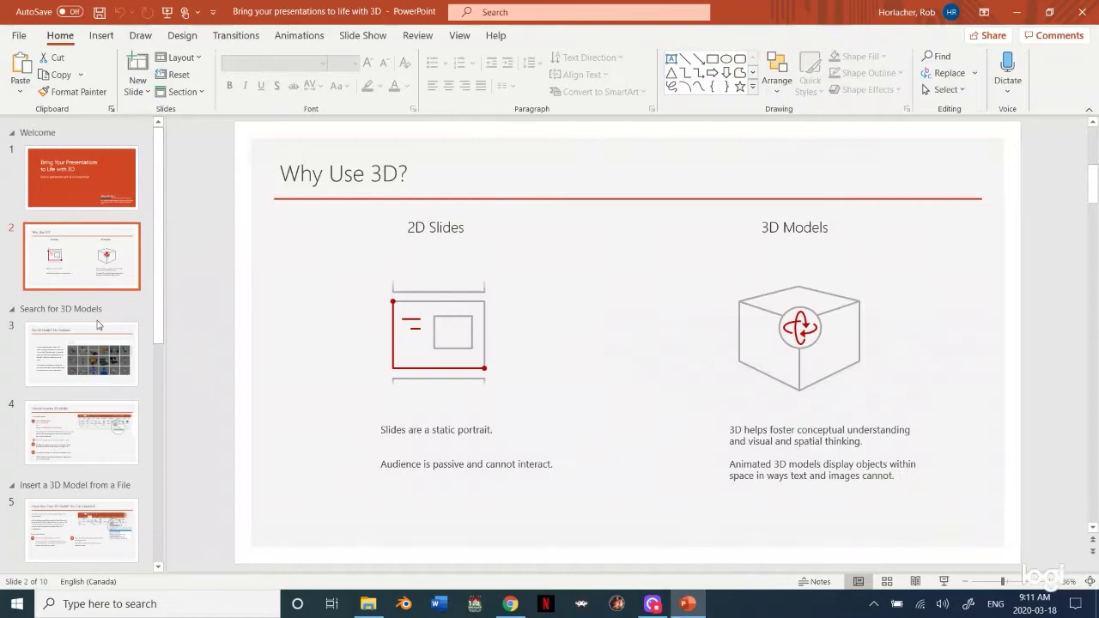
left_click(94, 354)
left_click(94, 447)
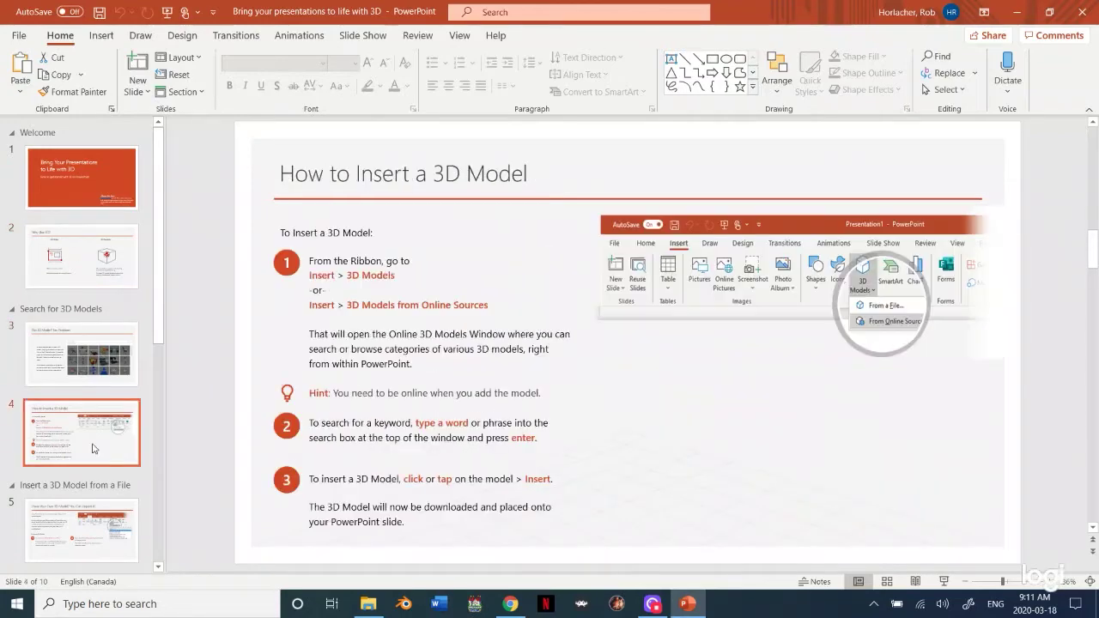
left_click(83, 173)
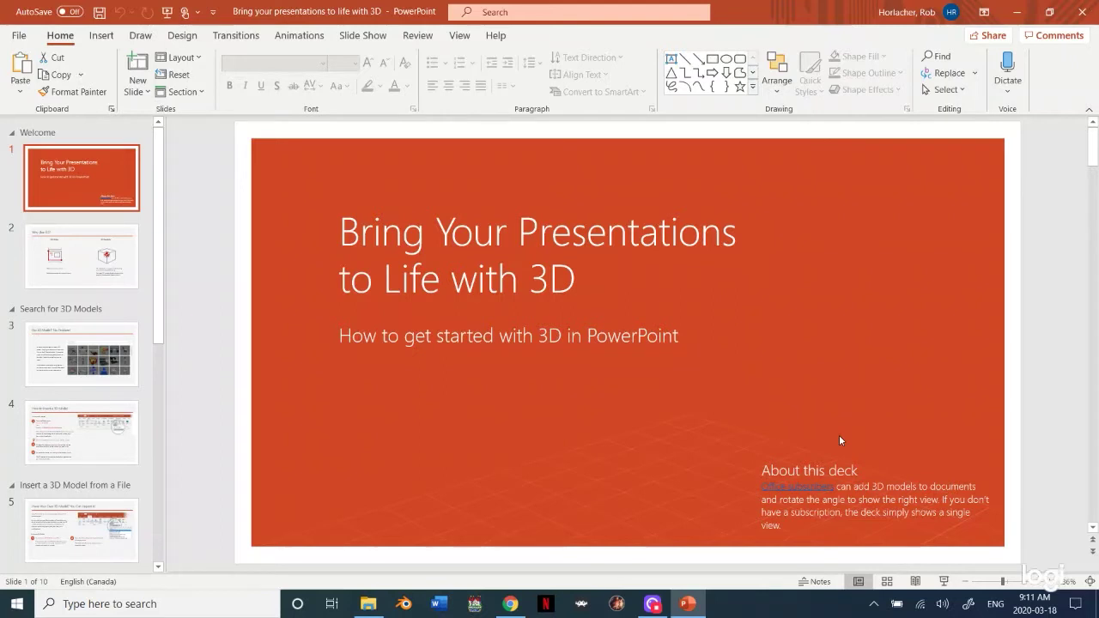
left_click(701, 286)
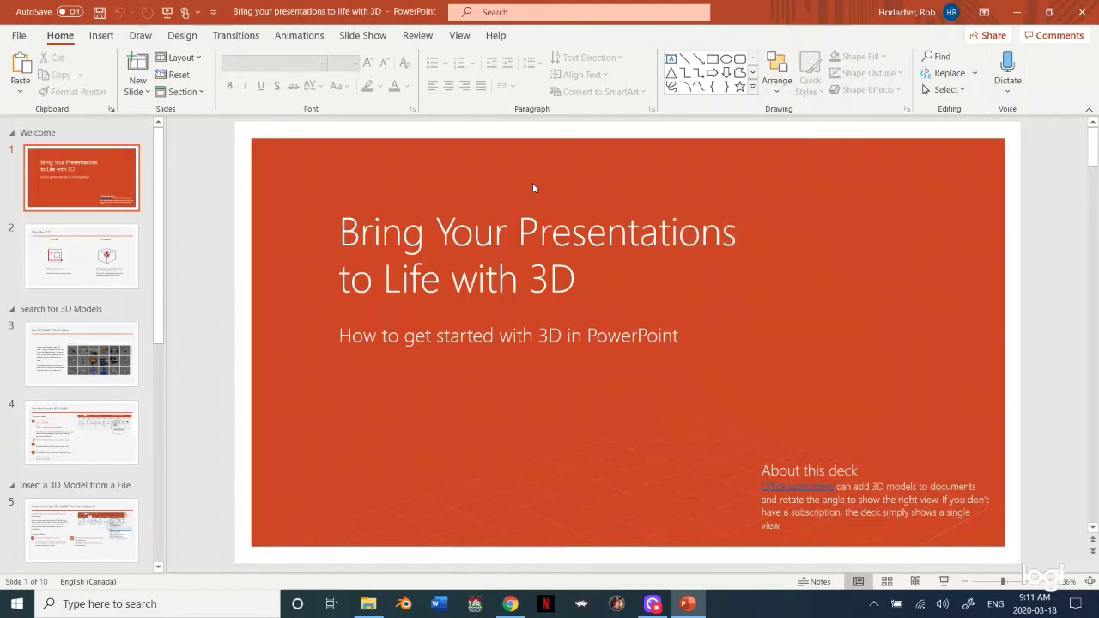
- Record a short audio clip named Recorded Sound and insert it on the title slide
left_click(101, 36)
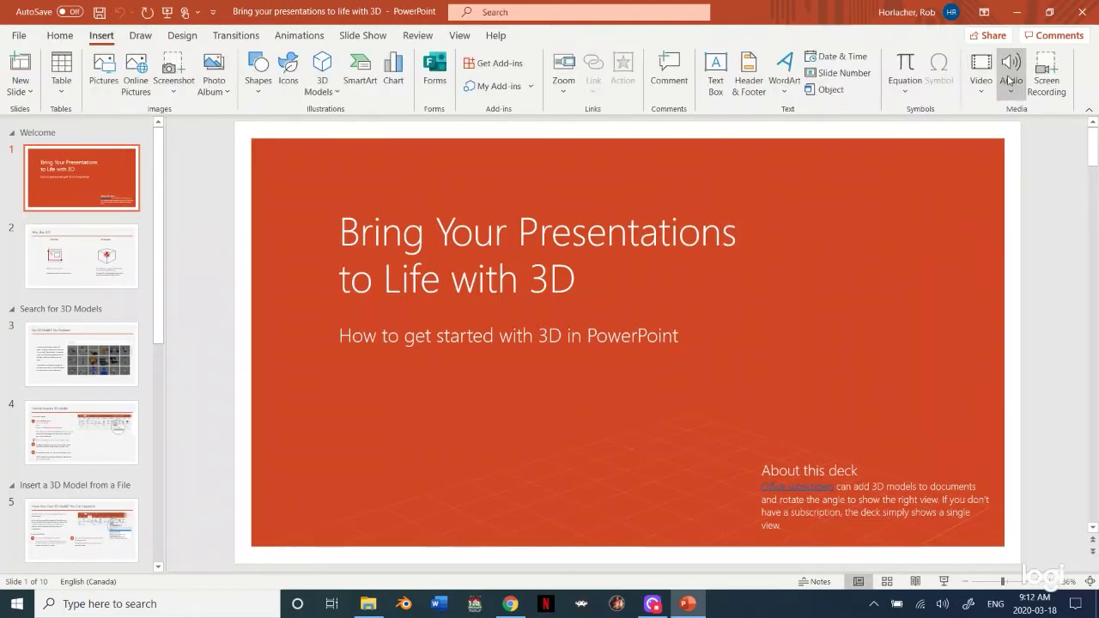
left_click(1012, 86)
left_click(1034, 133)
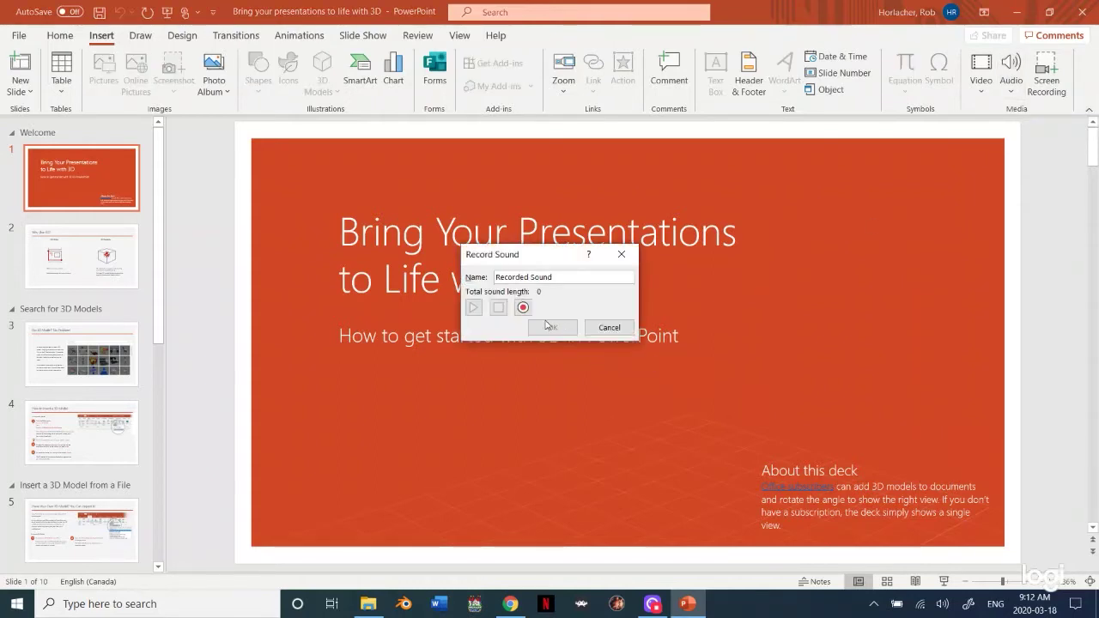
left_click(523, 308)
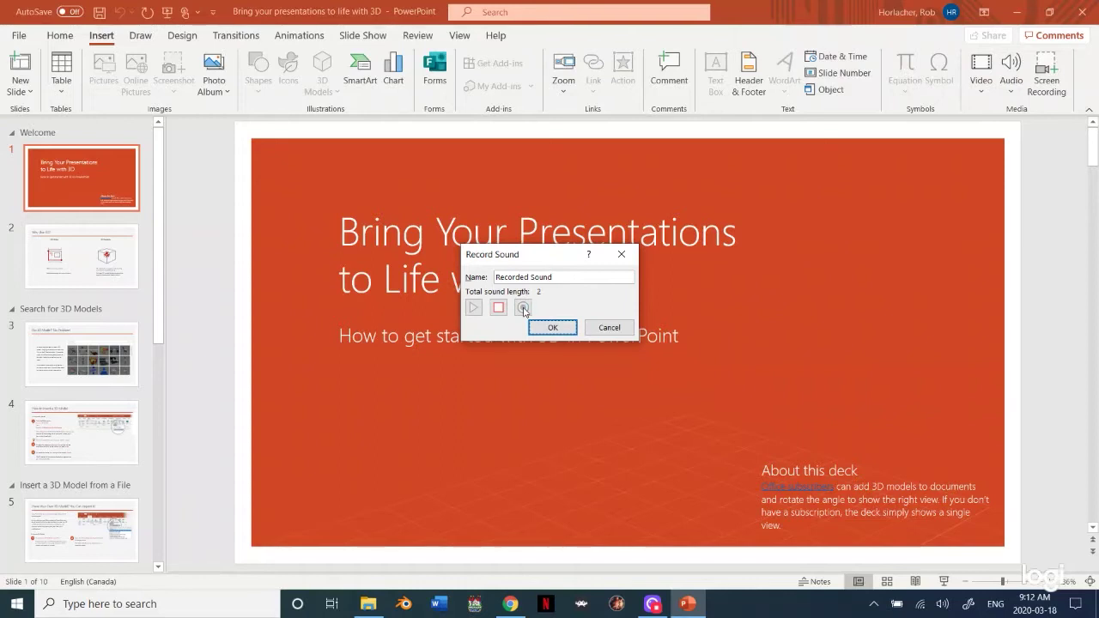
left_click(498, 309)
left_click(552, 328)
- Move the audio icon to the upper-right corner of the title slide, clear of the text
mouse_move(631, 340)
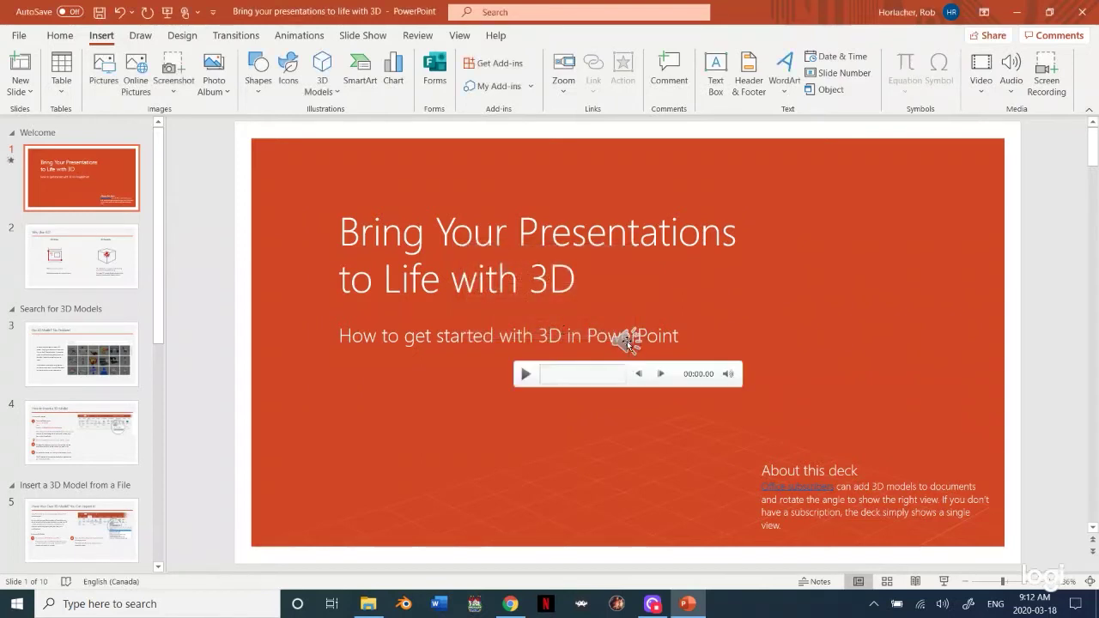
left_click_drag(631, 341, 955, 173)
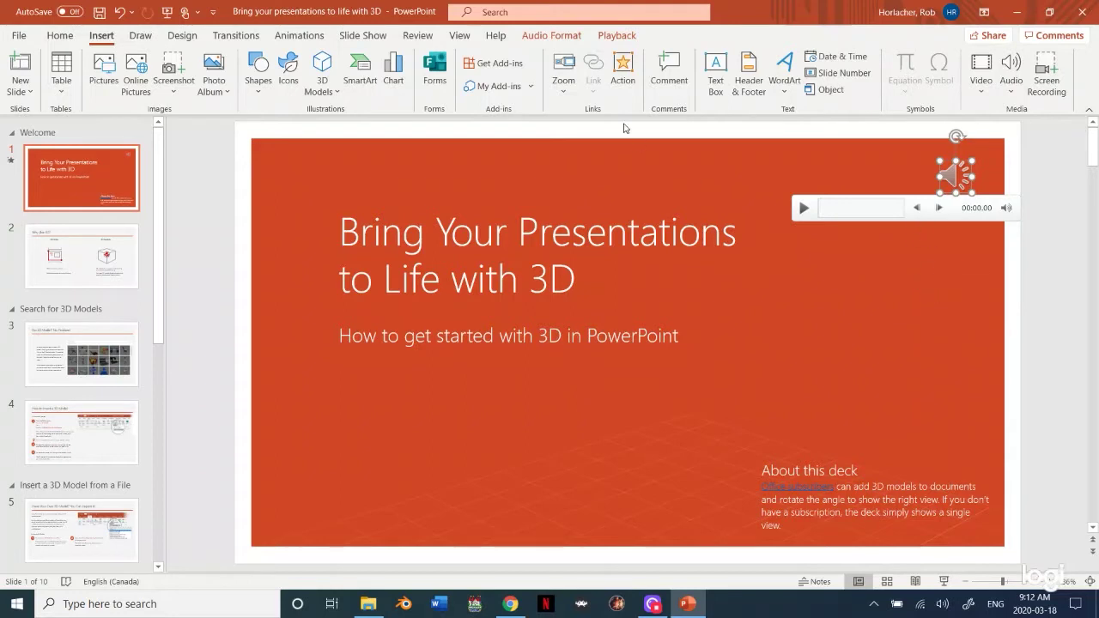
left_click(891, 164)
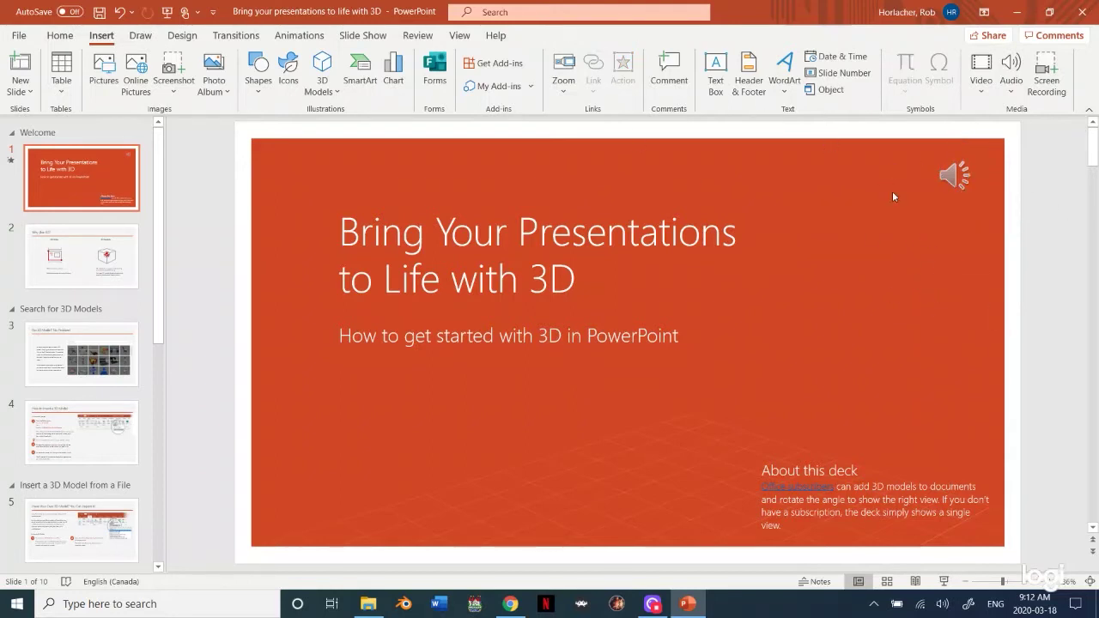
- Set the title slide's audio icon to be hidden during the slide show
left_click(953, 177)
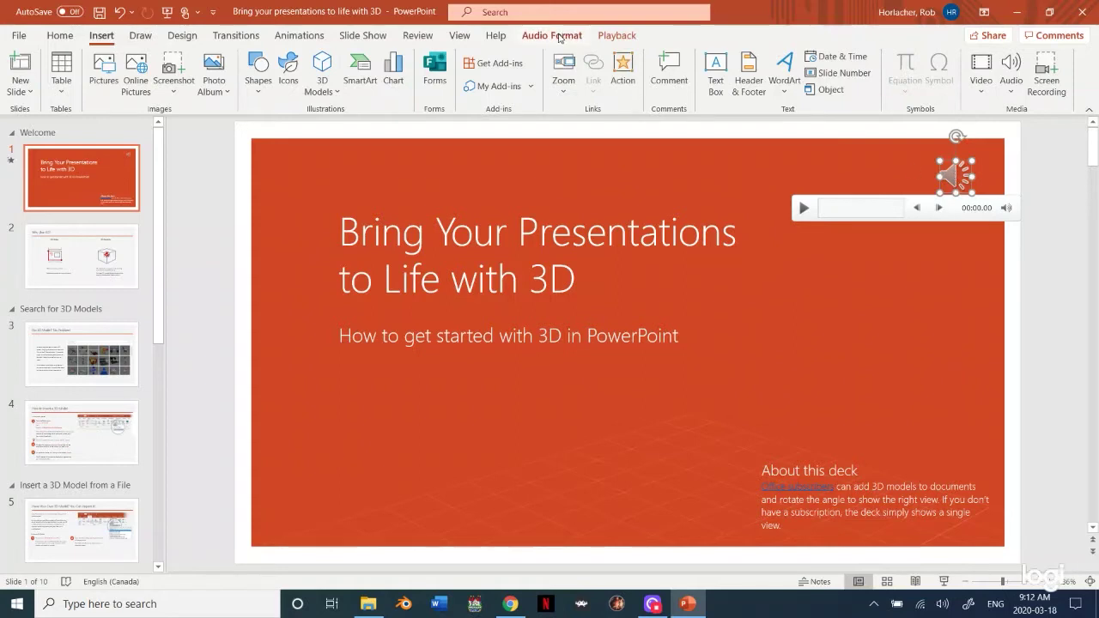
left_click(611, 35)
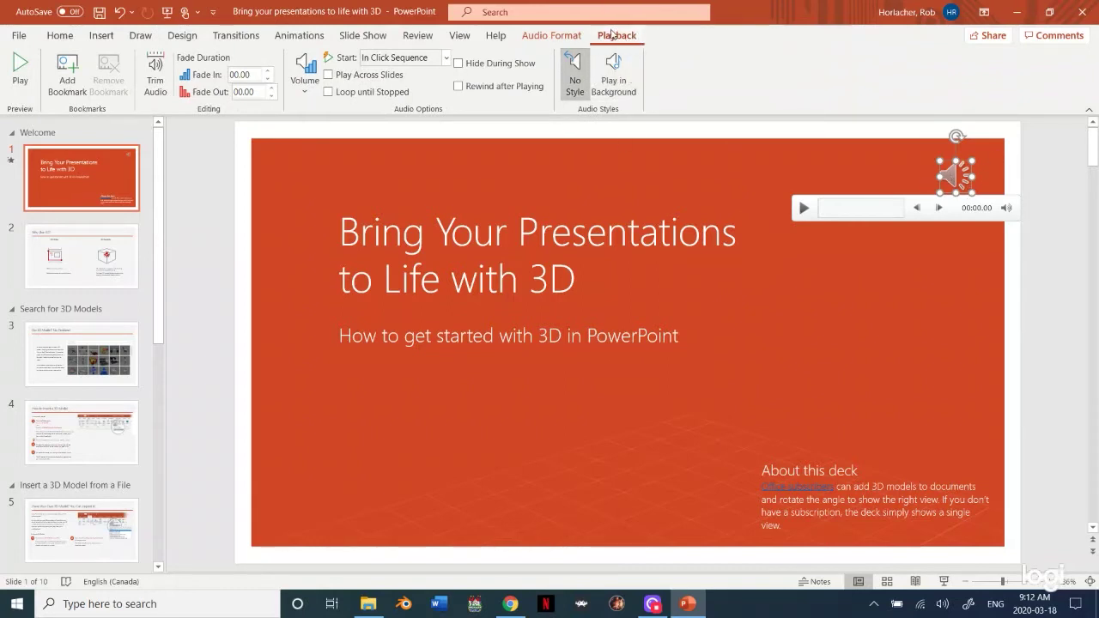
left_click(458, 64)
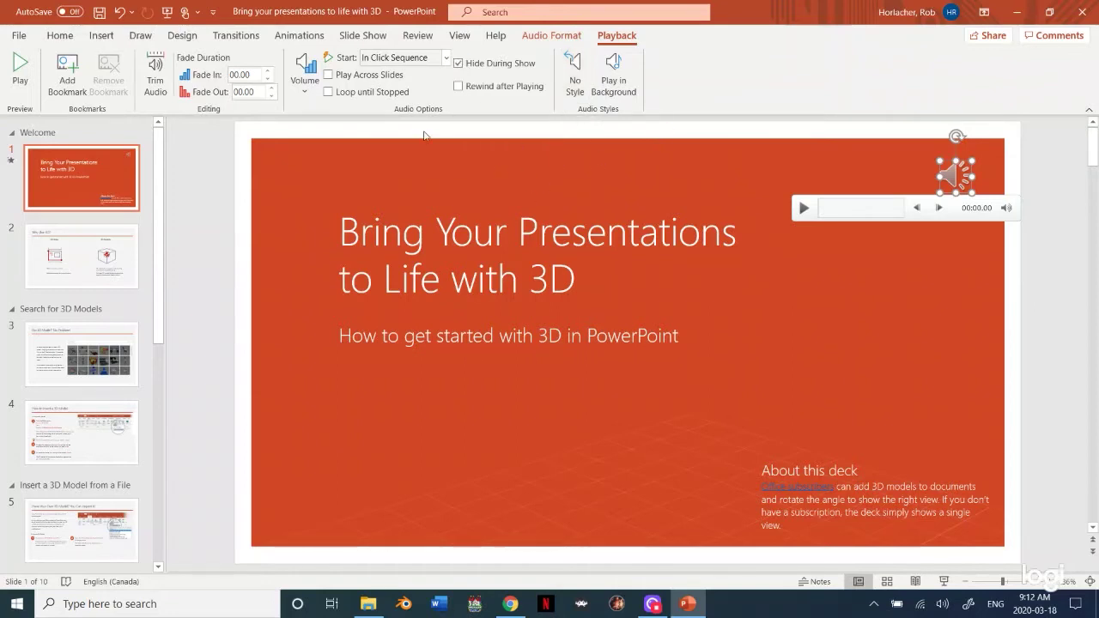
- Run the slide show from the beginning to check the title slide, and return to editing
left_click(362, 35)
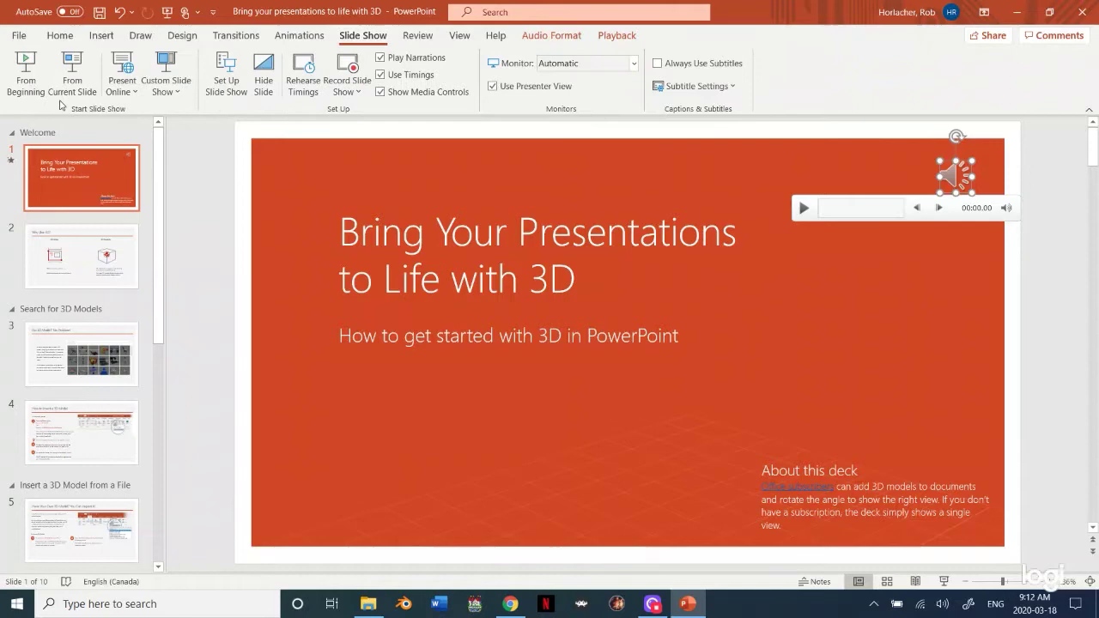
left_click(21, 67)
left_click(802, 211)
left_click(215, 169)
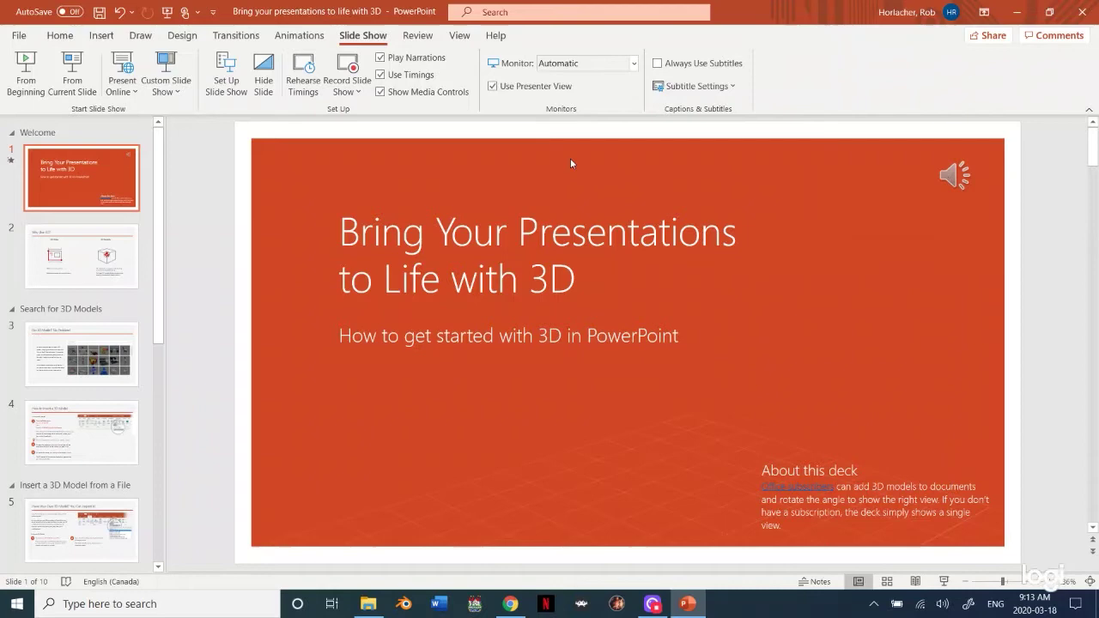
- Prepare to export the presentation as a video with Full HD (1080p) quality
left_click(11, 37)
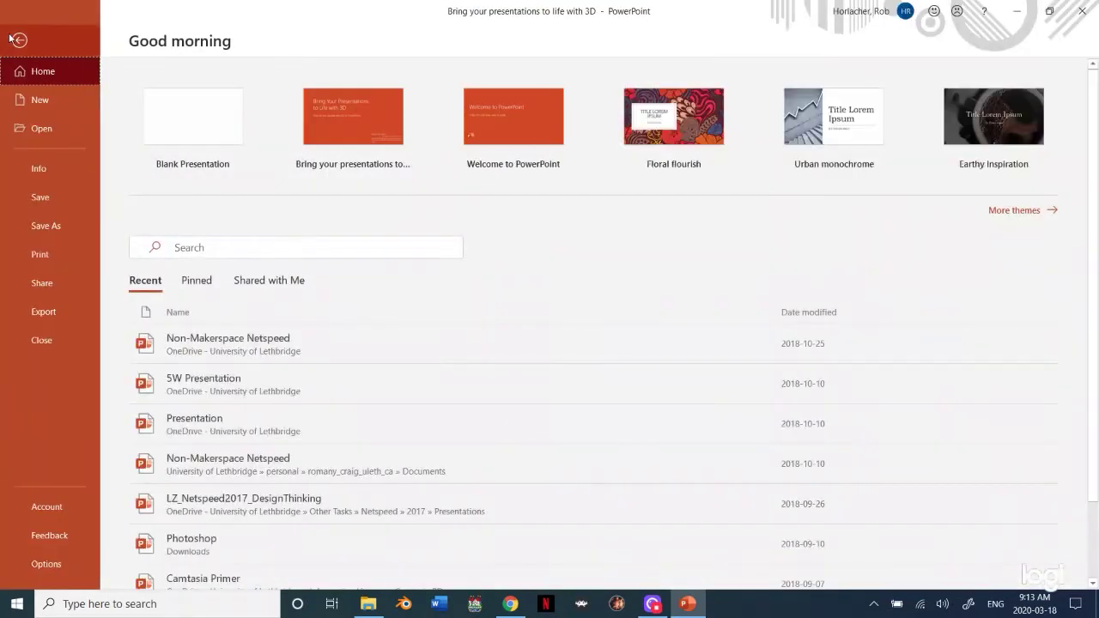
left_click(19, 41)
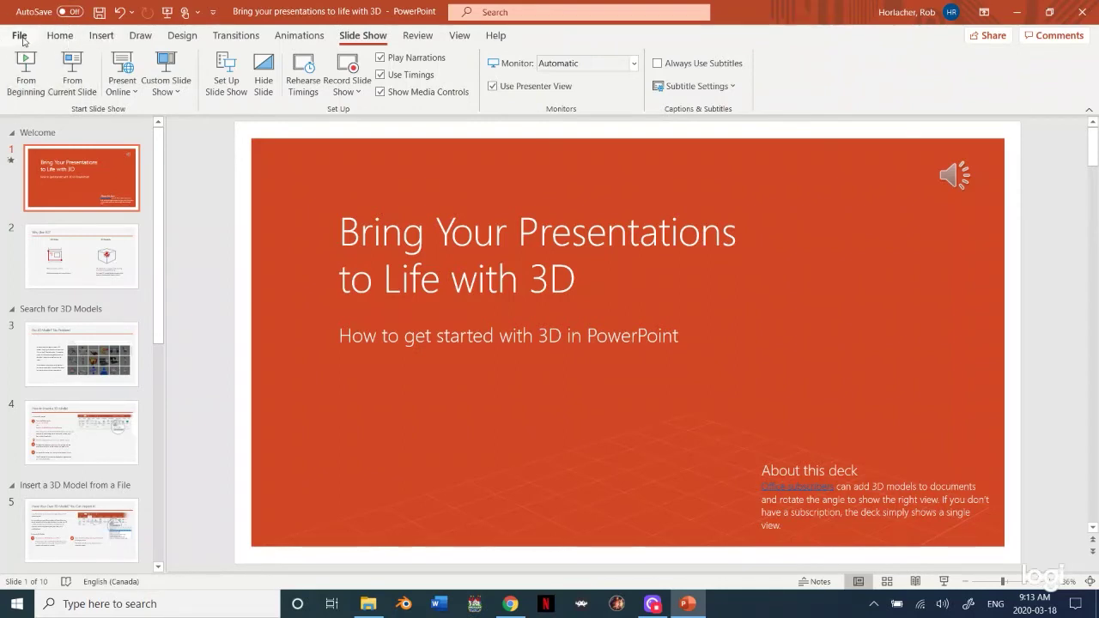
left_click(22, 39)
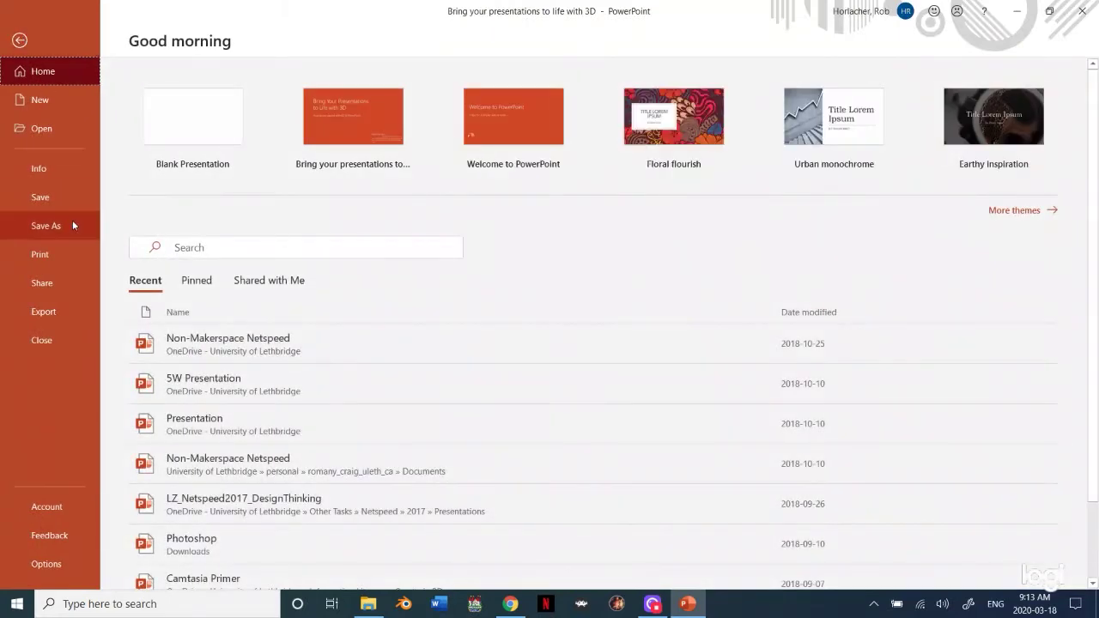
left_click(48, 318)
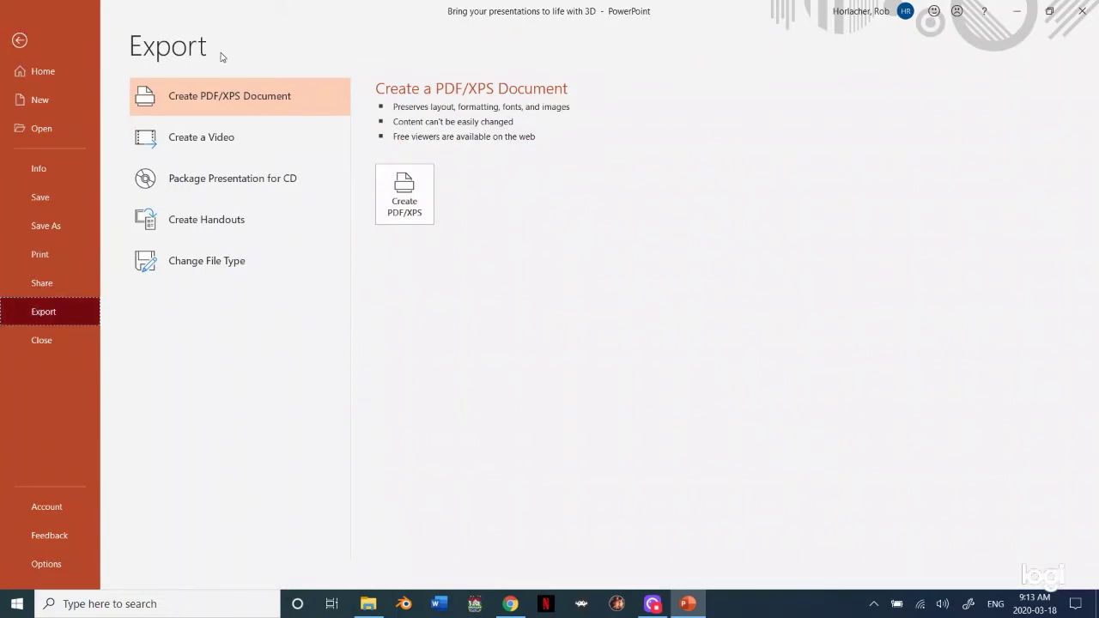
left_click(204, 143)
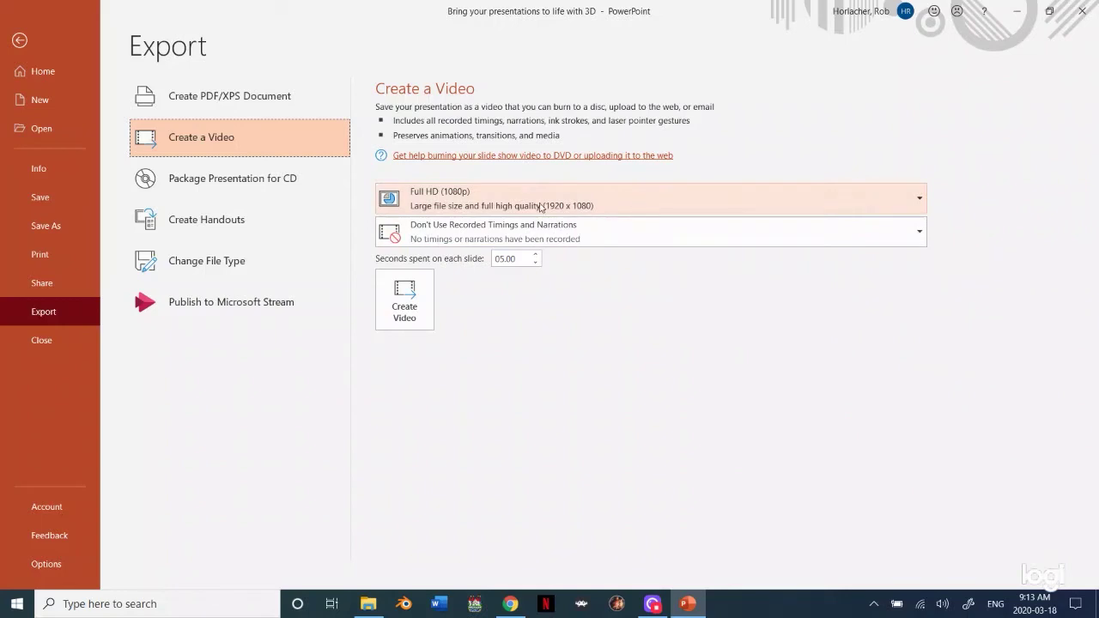
left_click(657, 194)
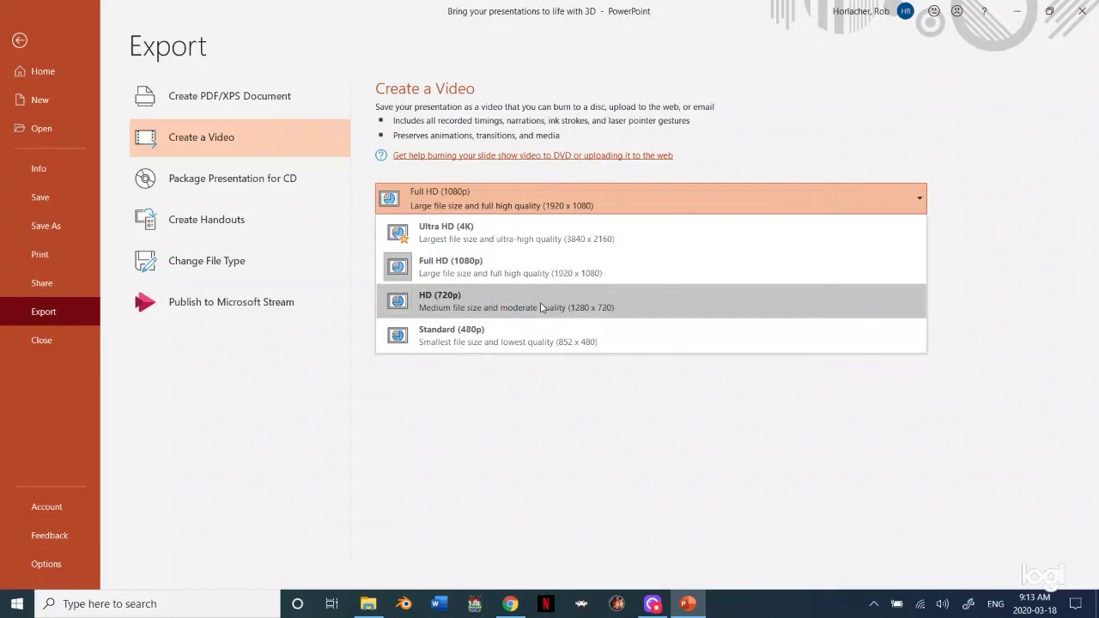
left_click(528, 277)
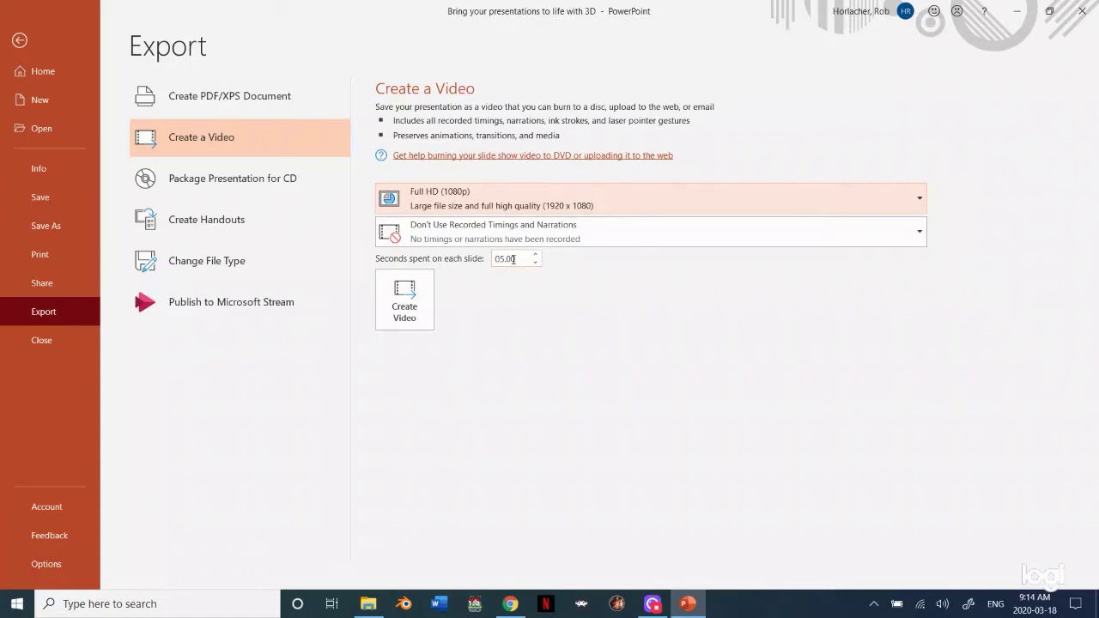
- Set the time spent on each slide in the video to 10 seconds
left_click(501, 258)
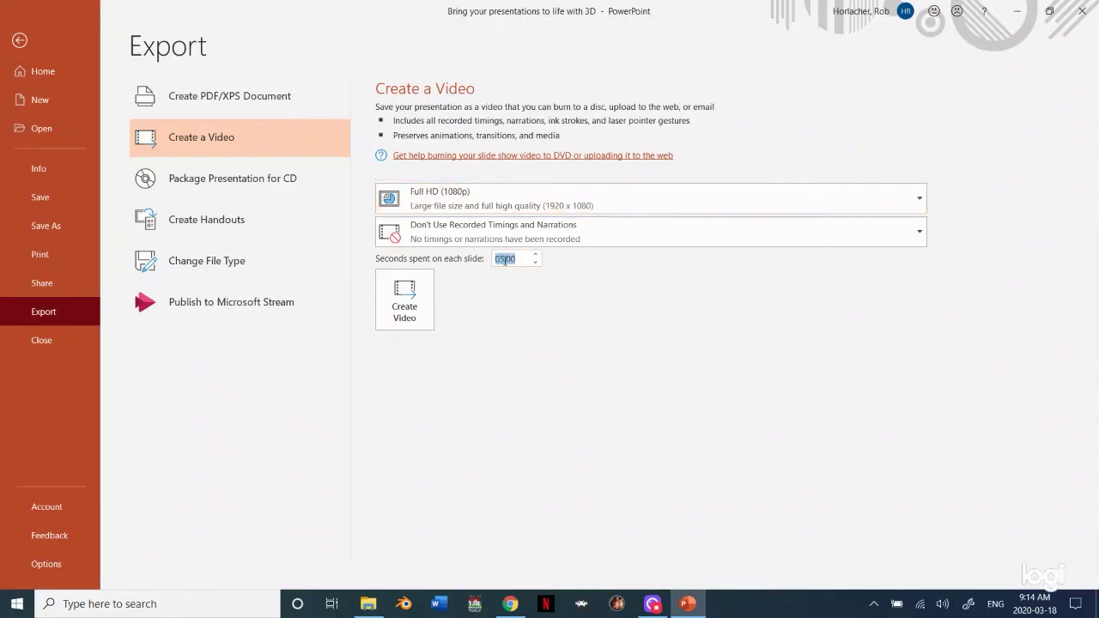
left_click(500, 258)
key("shift+Home")
type("10")
left_click(605, 307)
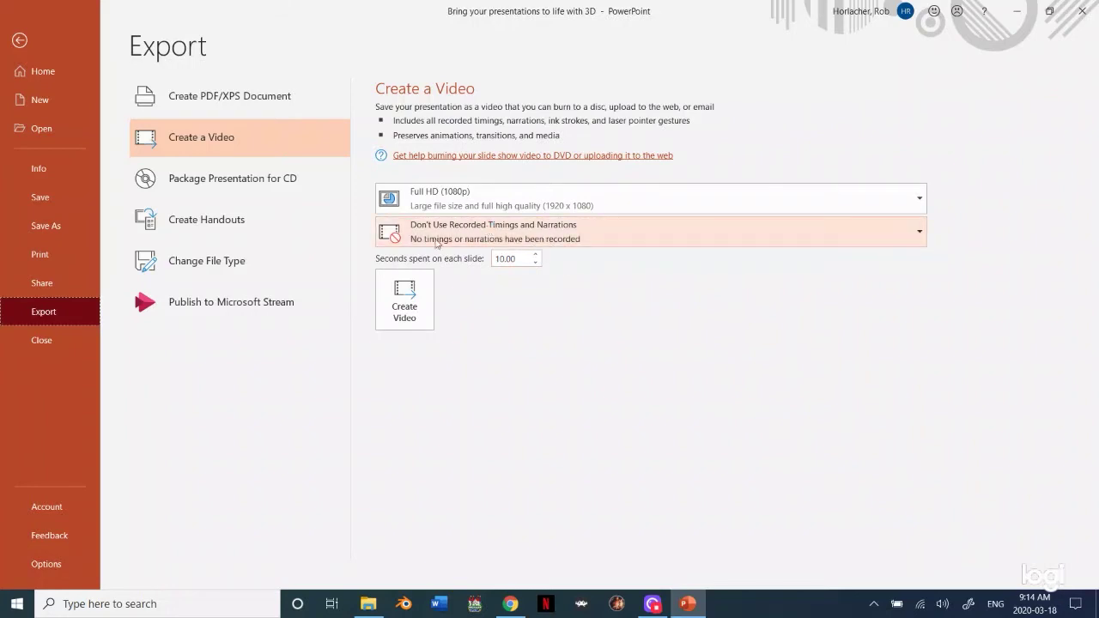
- Preview the video's timings and narrations, and return to the export settings
left_click(566, 234)
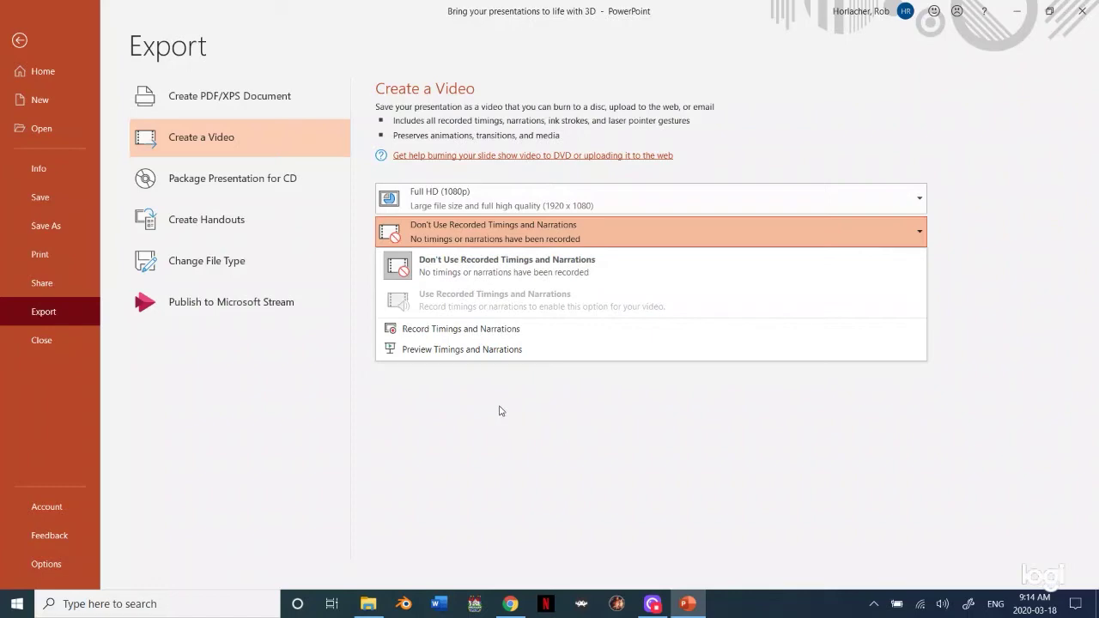
left_click(469, 352)
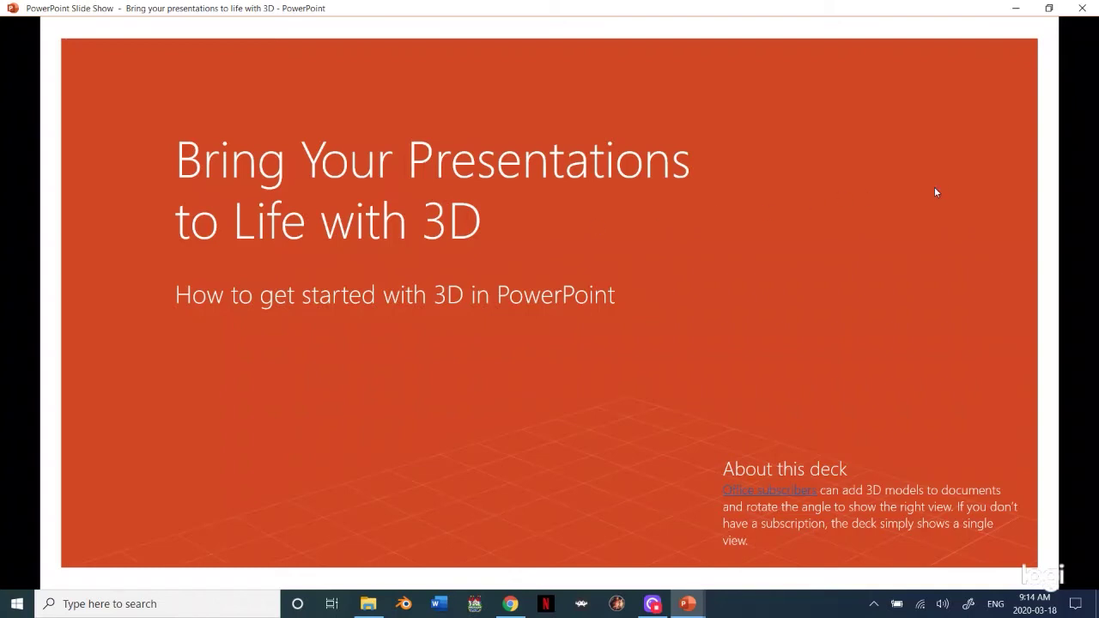
key("Escape")
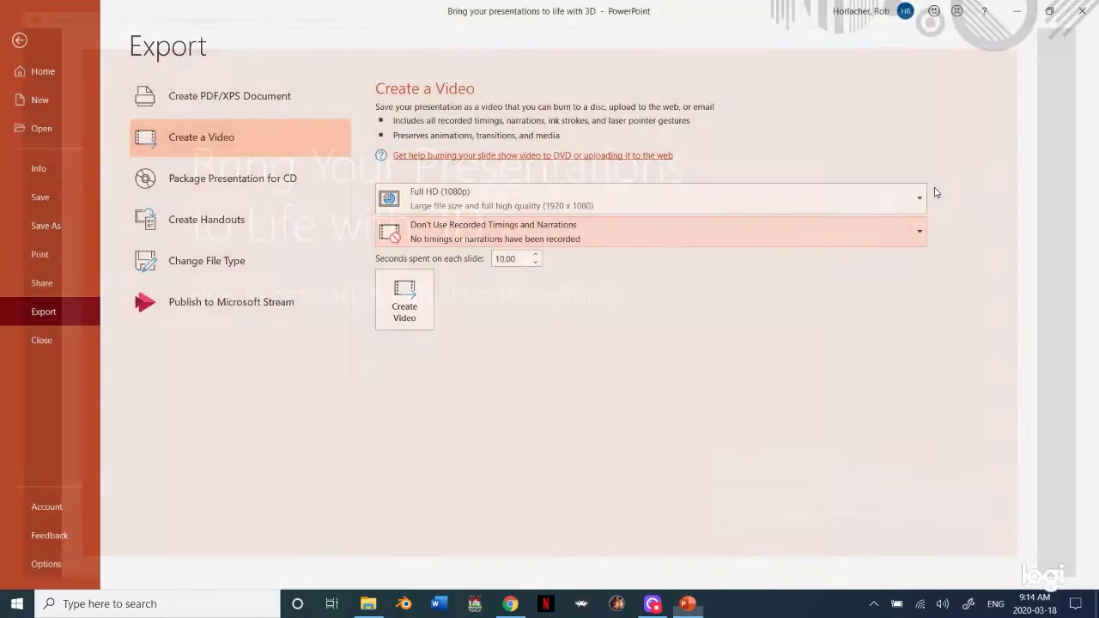
- Create the video and save it to the Desktop as an MPEG-4 file named Bring Your Presentations
left_click(397, 298)
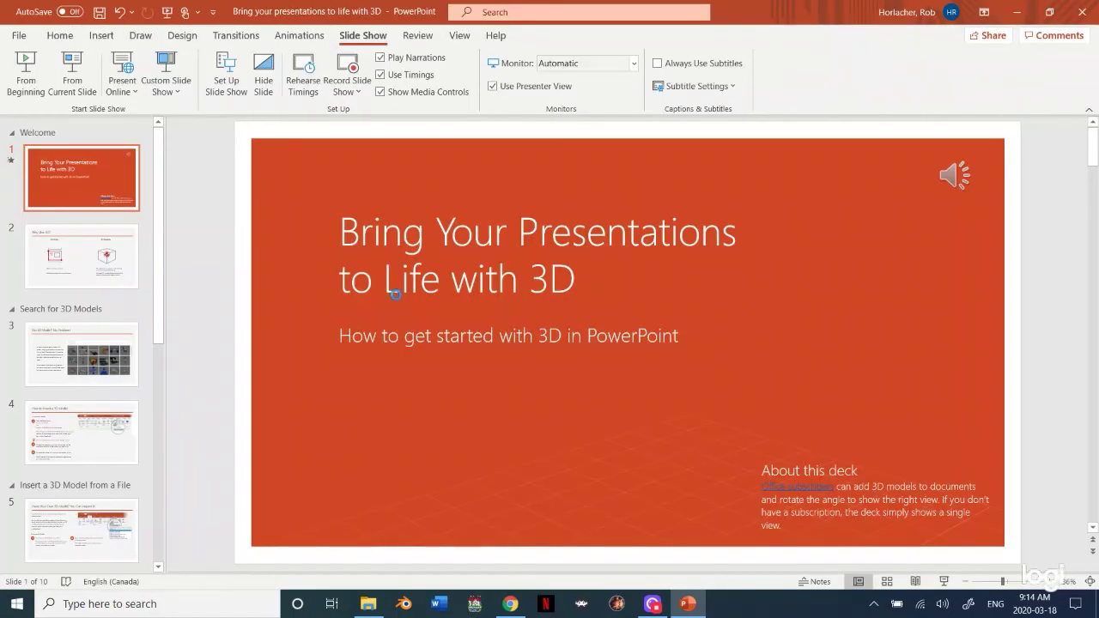
key("F12")
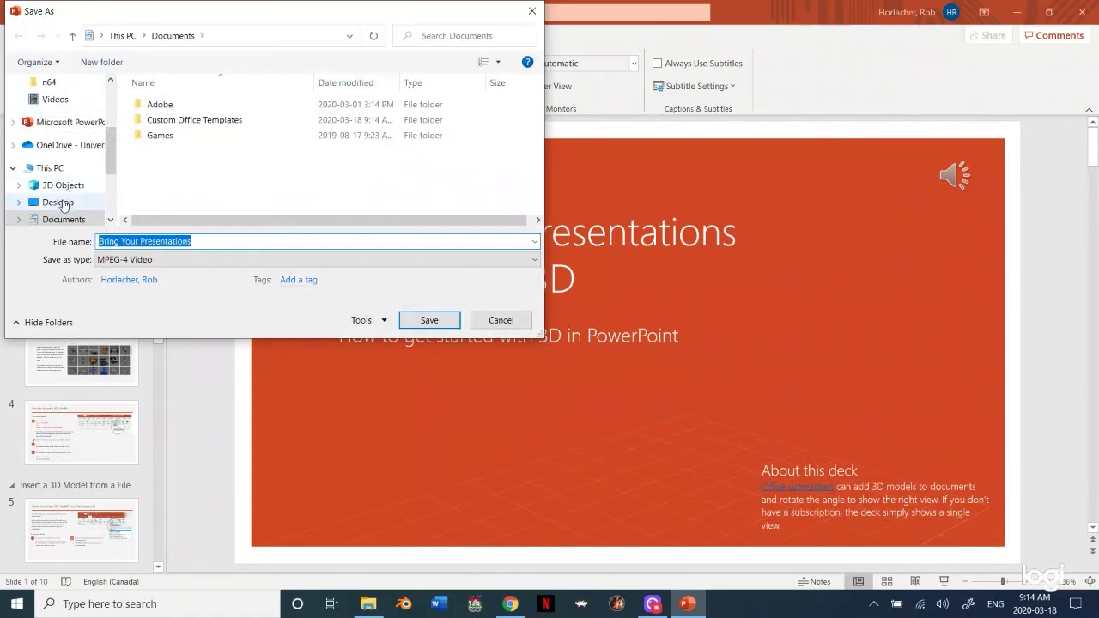
left_click(57, 202)
left_click(426, 322)
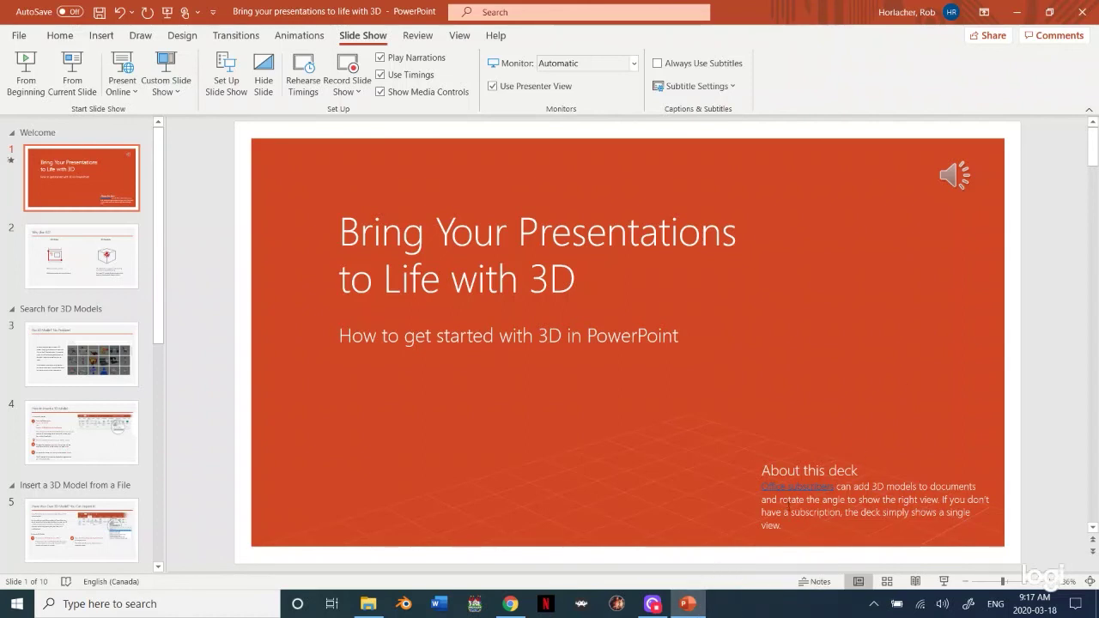
- Open the exported Bring Your Presentations video from the desktop in VLC, watch it maximized through the first slides, and pause it
left_click(1018, 11)
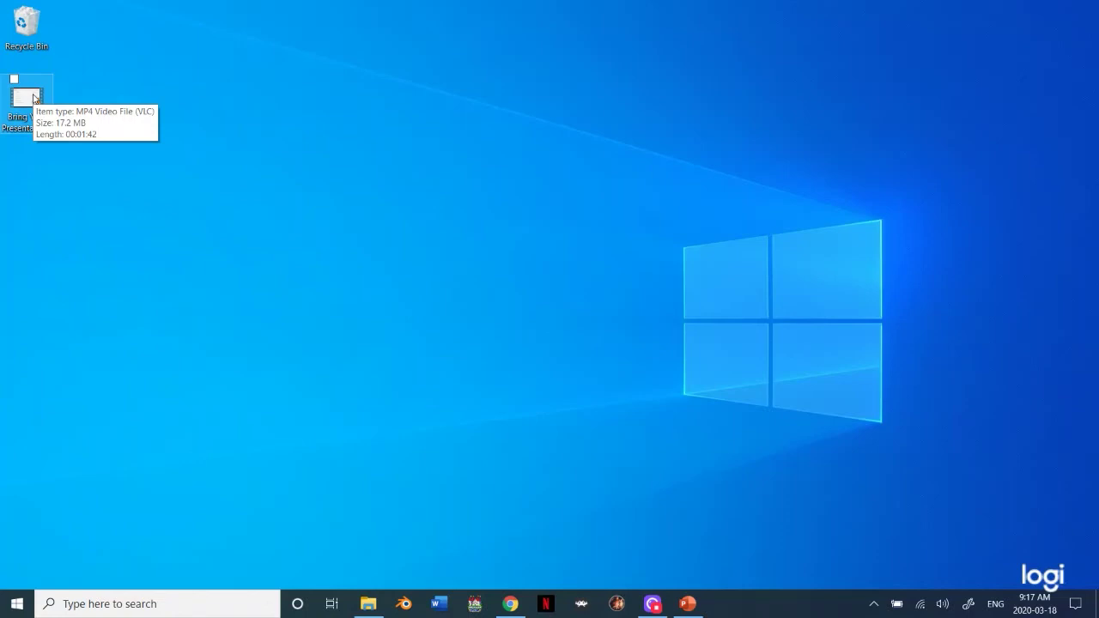
left_click(33, 98)
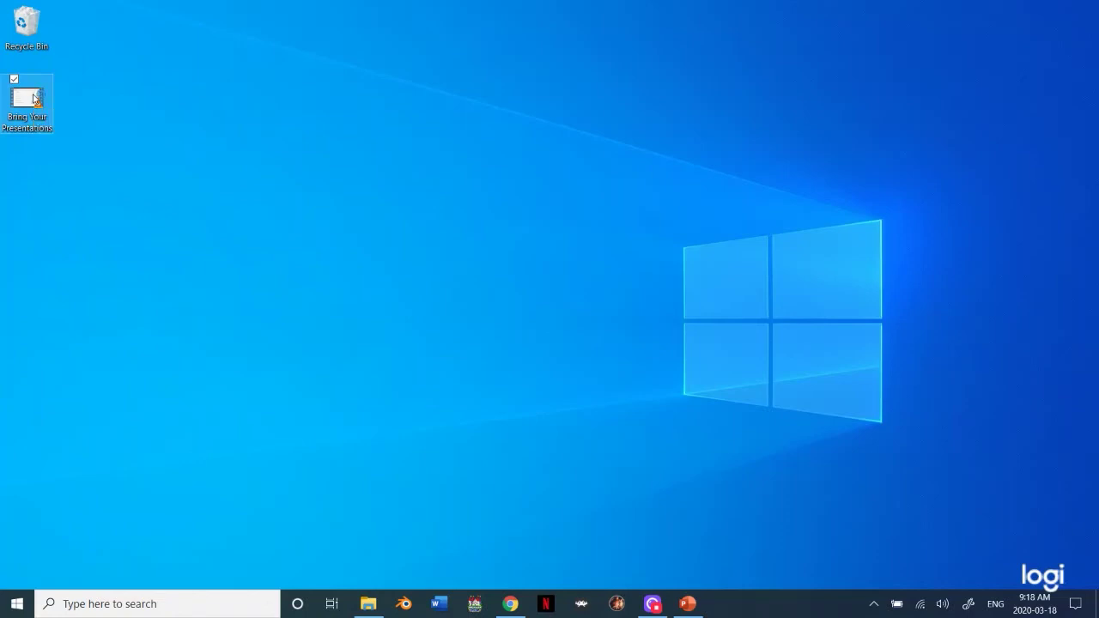
double_click(33, 98)
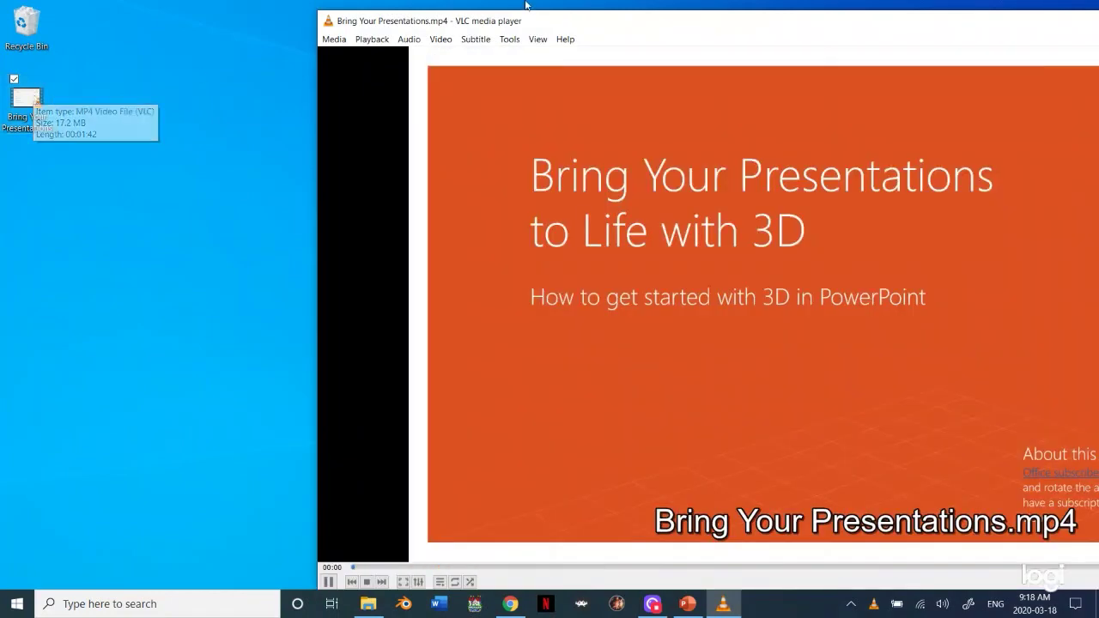
left_click_drag(718, 20, 486, 5)
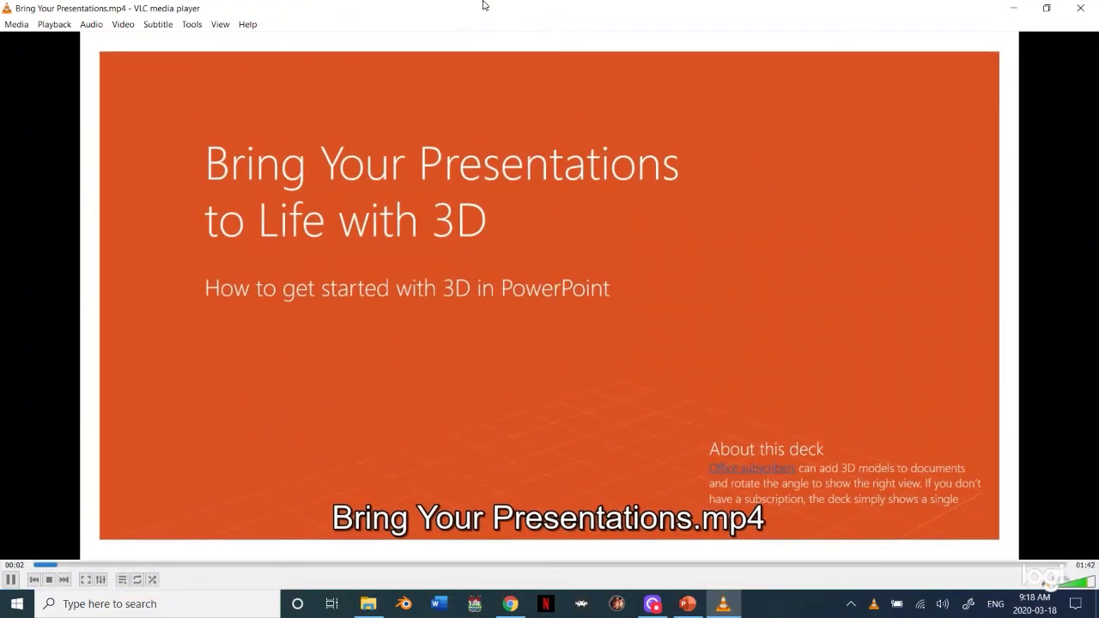
key("ctrl+Down")
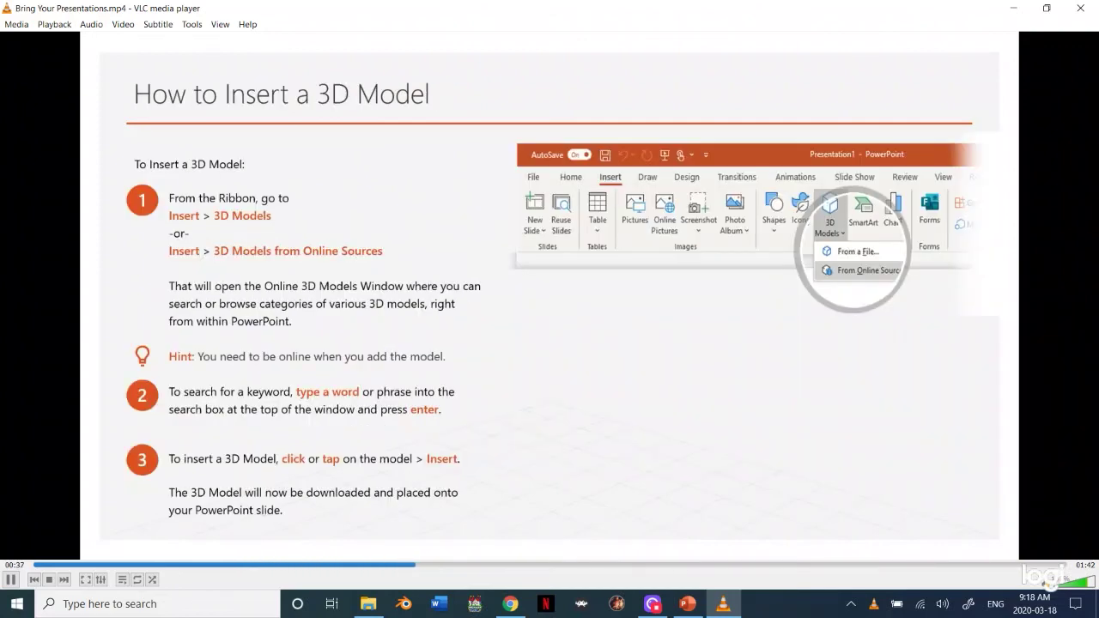
key("space")
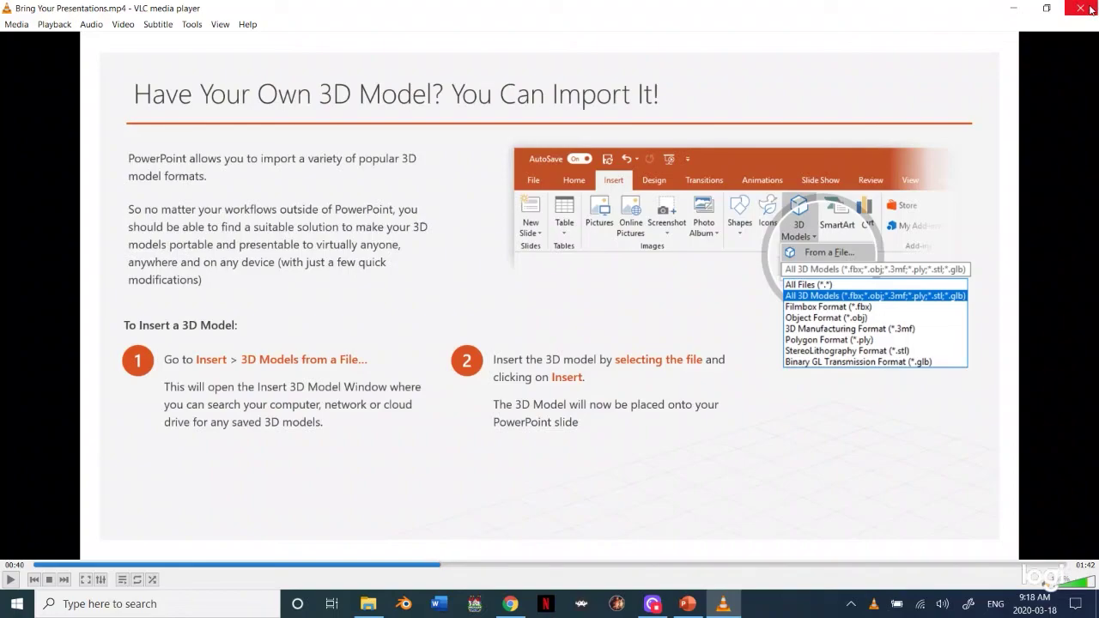